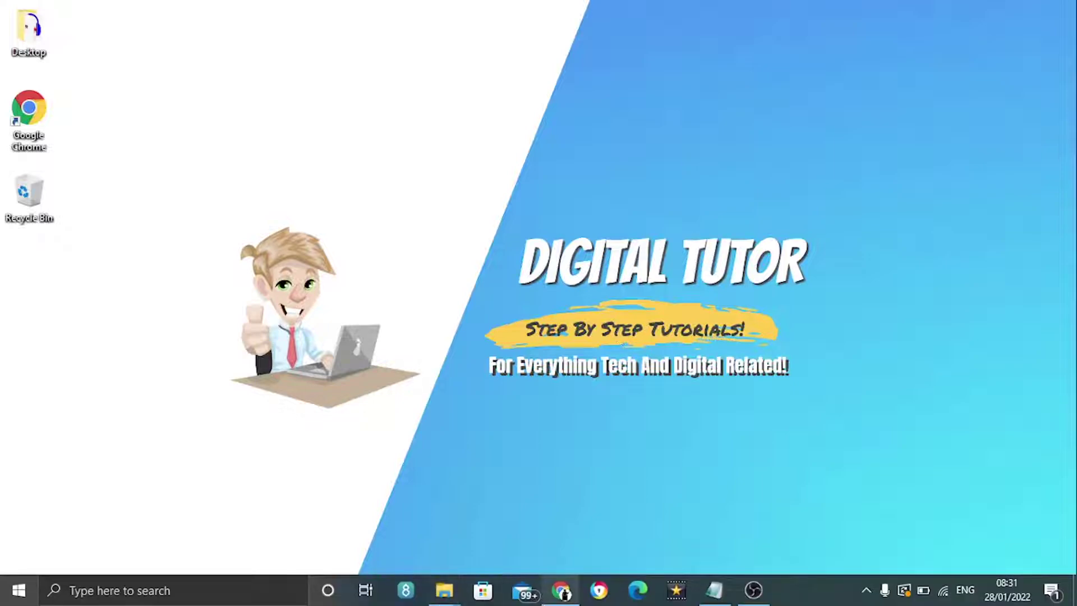
Launch Chrome and load youtube.com in the address bar
left_click(561, 591)
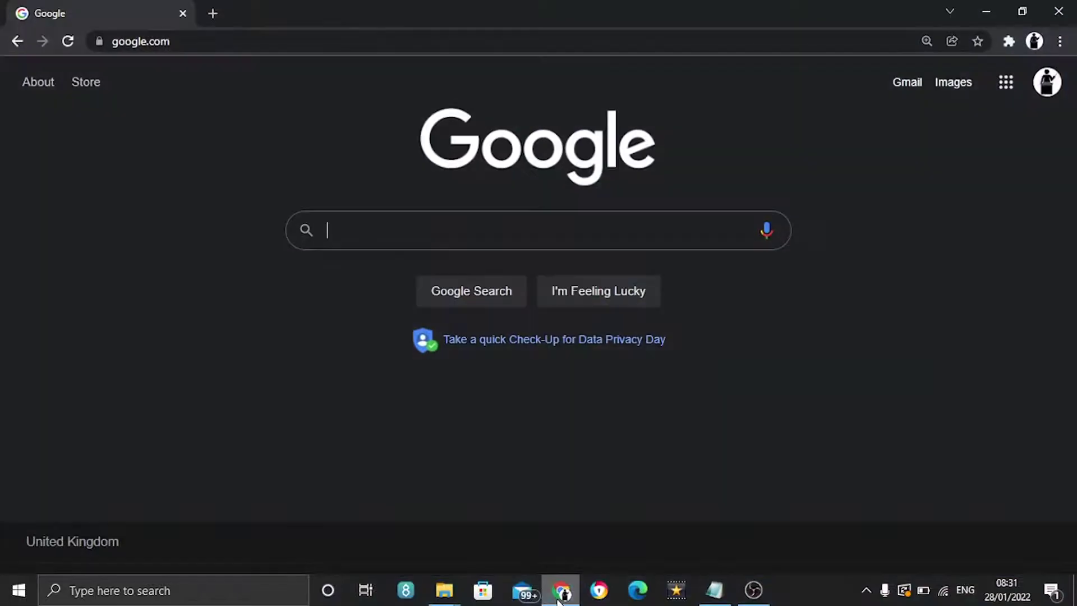
left_click(316, 42)
type("yo")
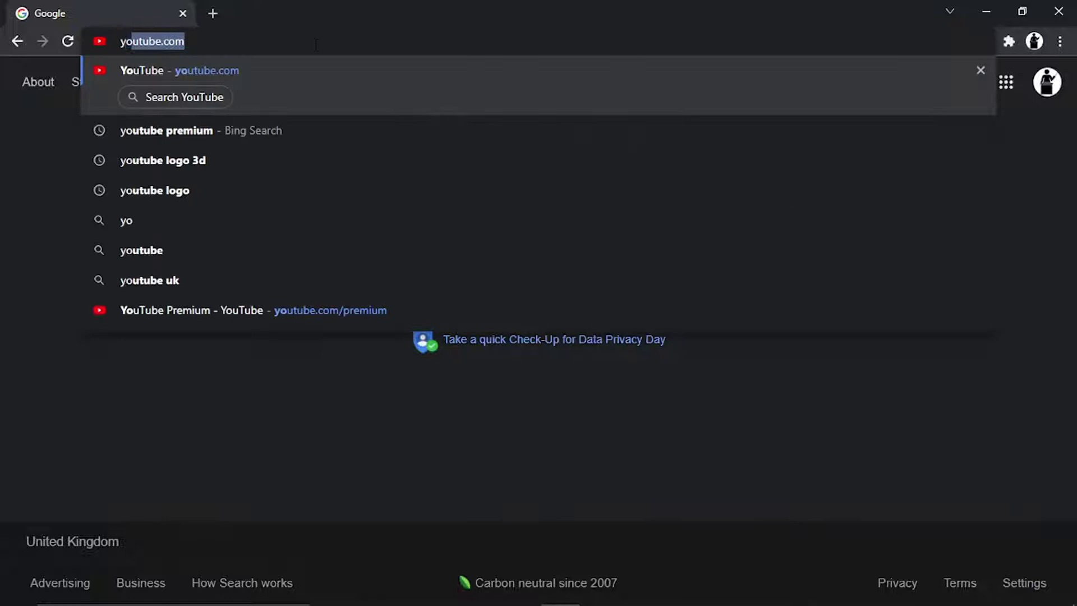
type("utube")
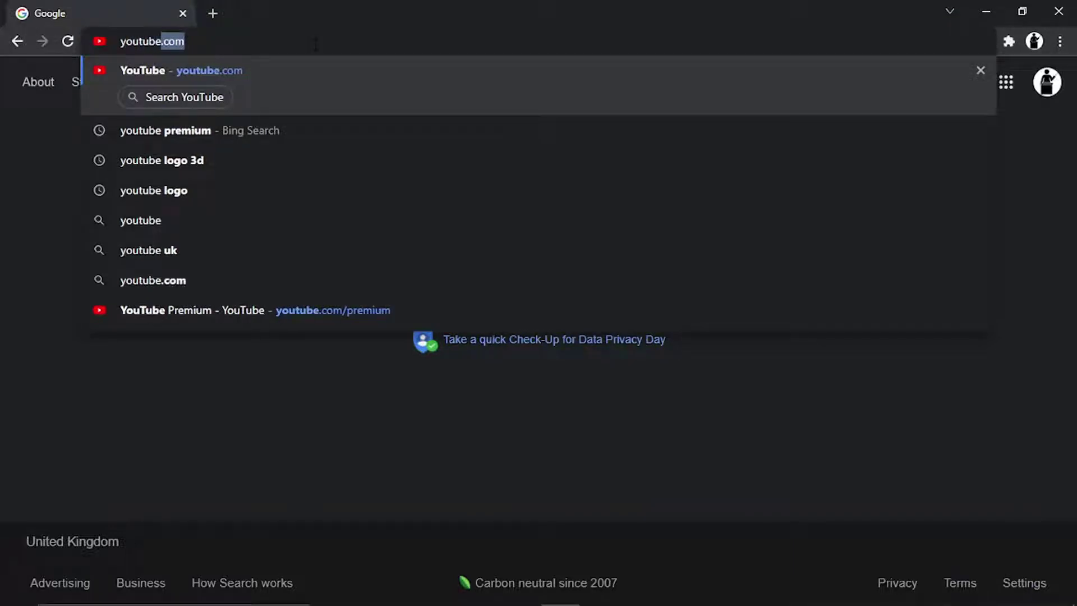
type(".com")
key("Return")
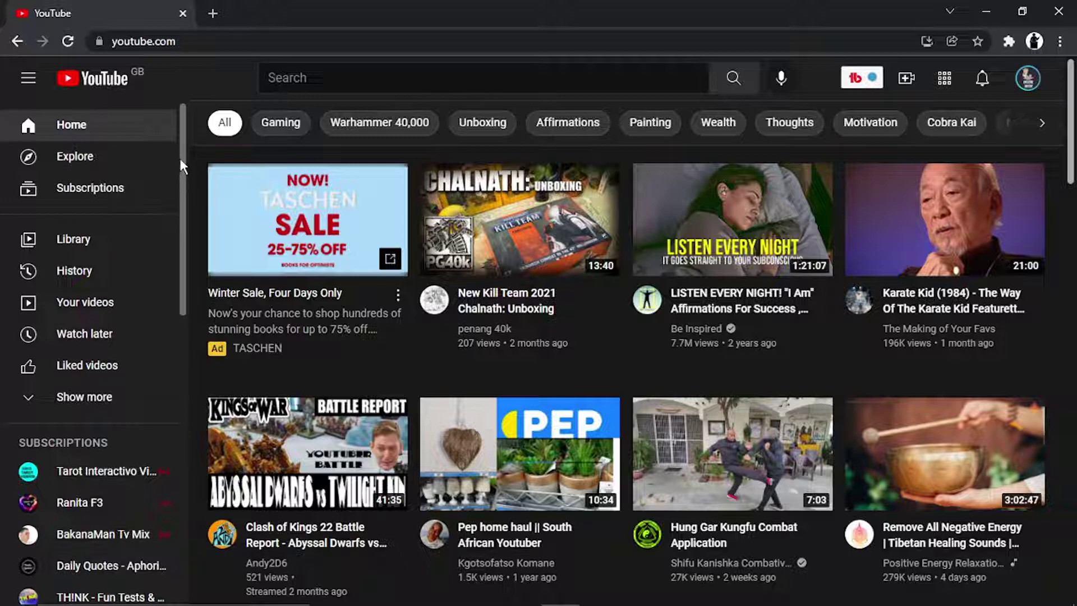
mouse_move(181, 155)
left_mouse_down()
mouse_move(203, 305)
mouse_move(195, 415)
left_mouse_up()
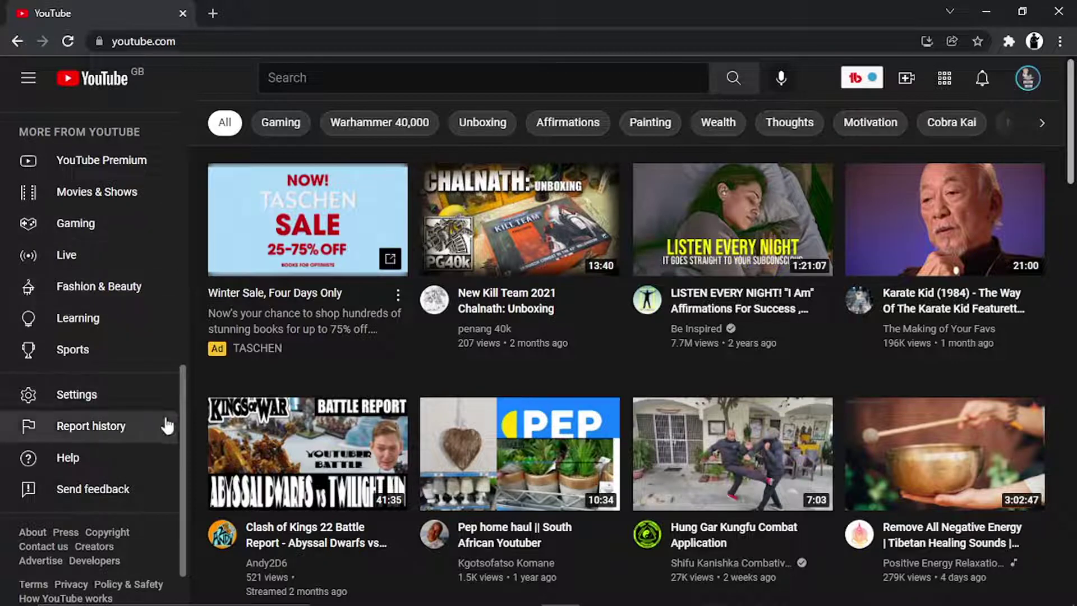
Open YouTube Settings from the left sidebar
left_click(110, 402)
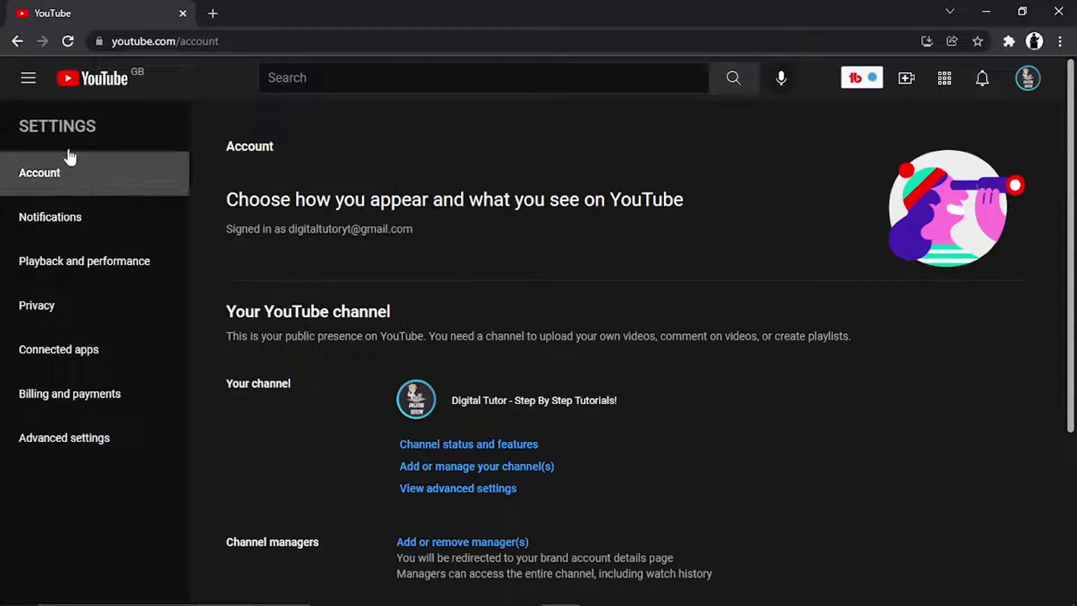
Switch to the Notifications section of YouTube Settings
left_click(98, 221)
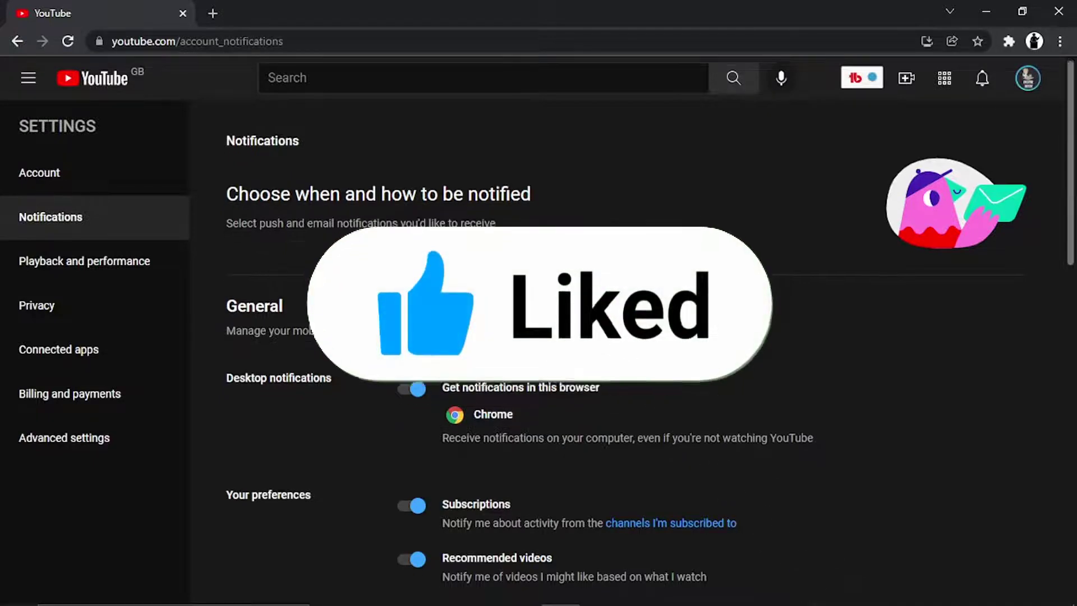
scroll(647, 346, "down", 2)
scroll(1076, 201, "down", 1)
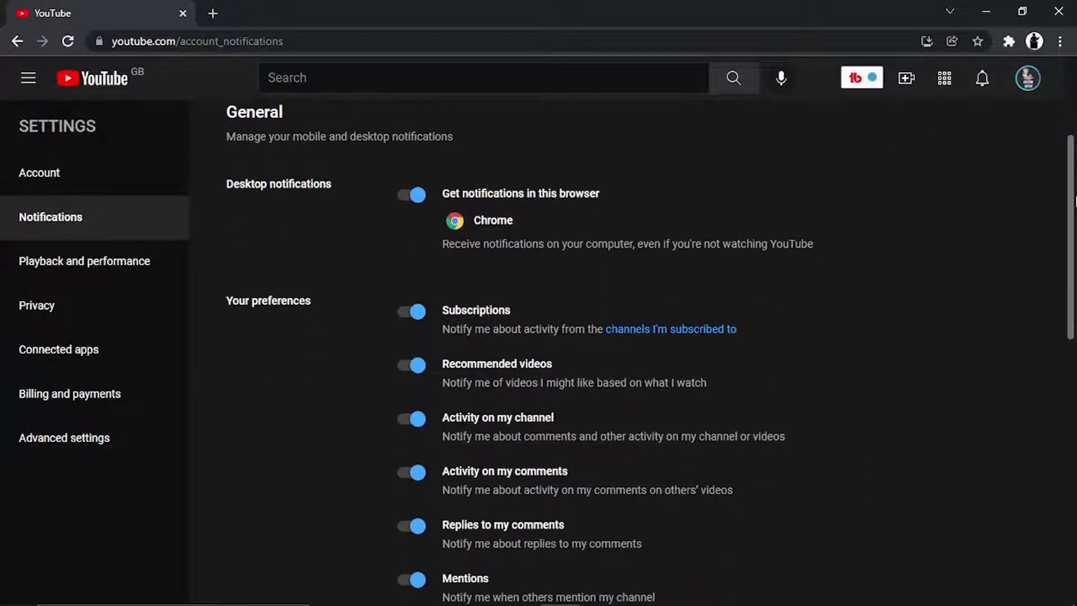
scroll(1076, 201, "down", 1)
scroll(1076, 201, "down", 2)
scroll(1076, 201, "down", 1)
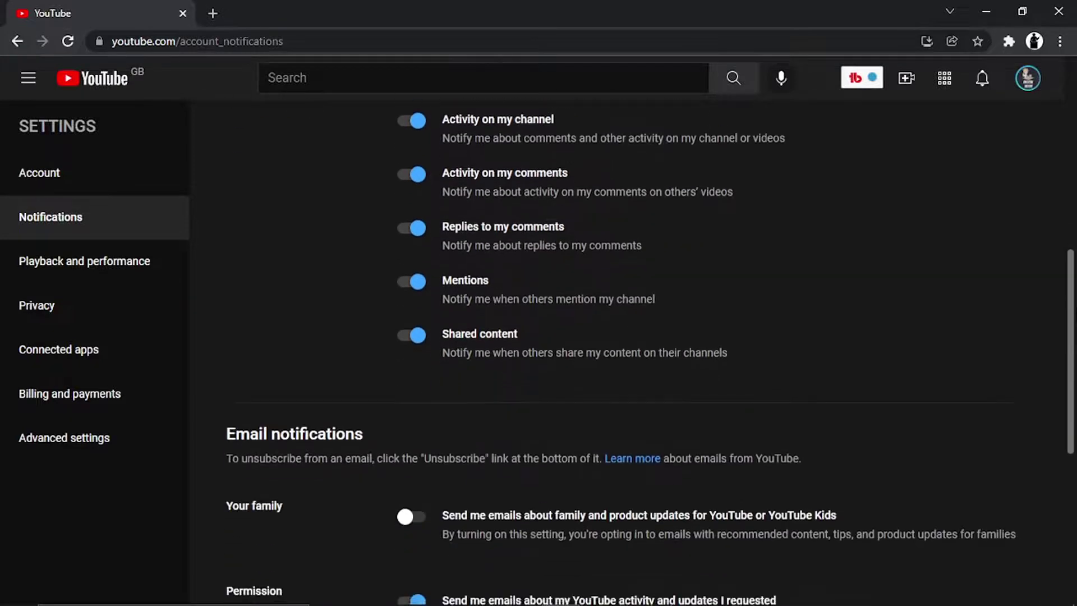
scroll(1065, 204, "up", 1)
scroll(1065, 204, "up", 3)
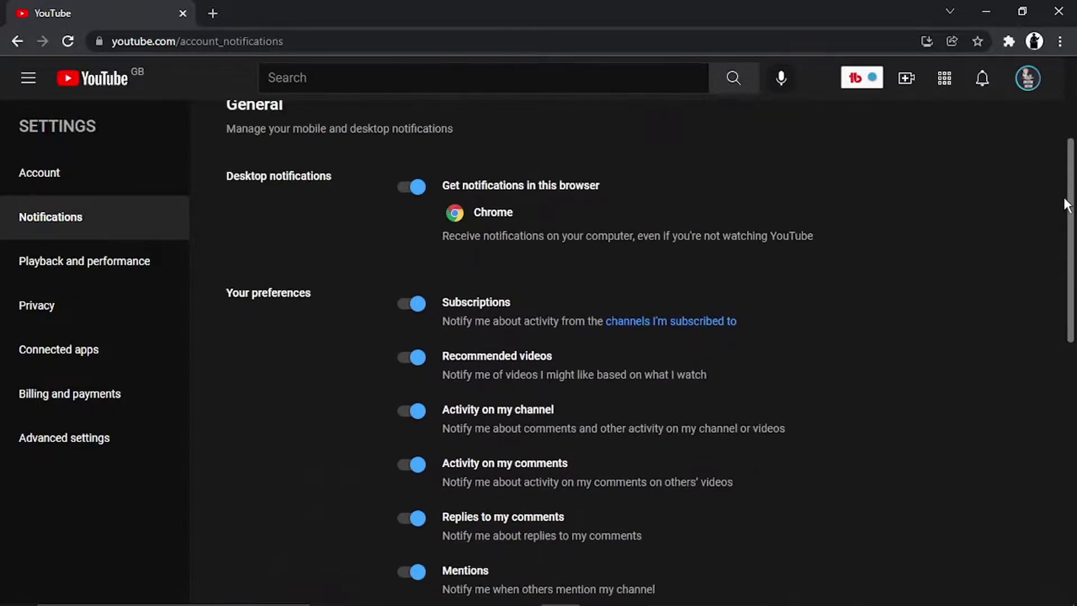
scroll(1065, 205, "up", 1)
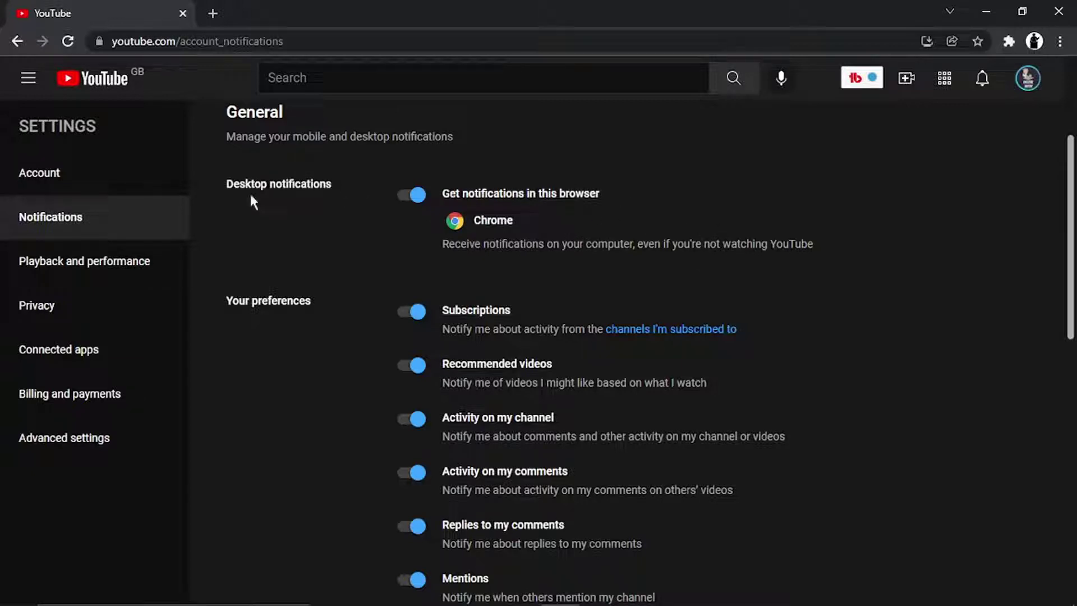
left_click_drag(251, 171, 406, 201)
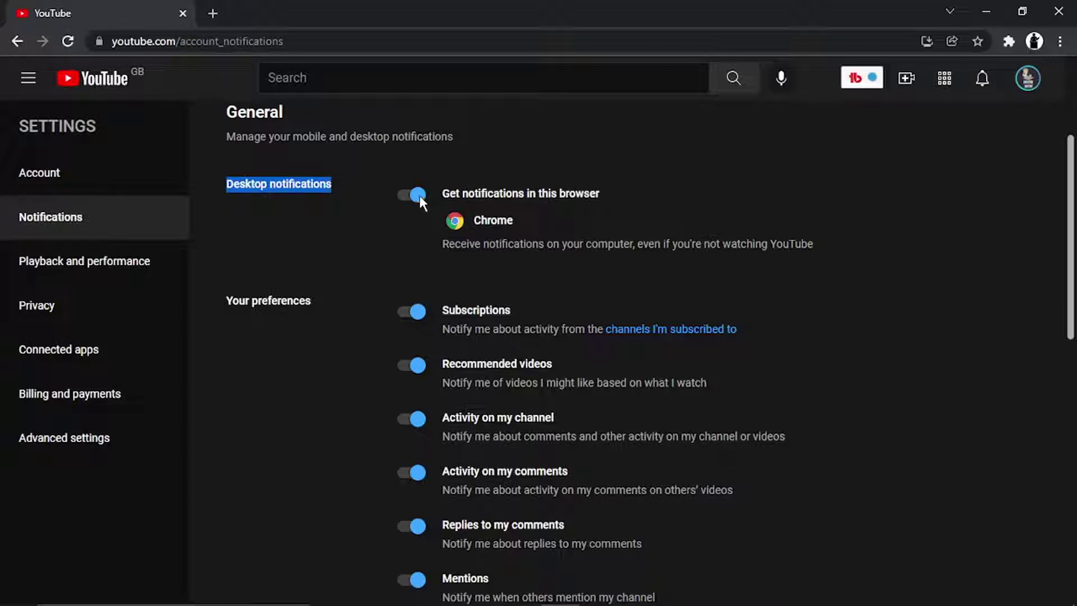
left_click(413, 195)
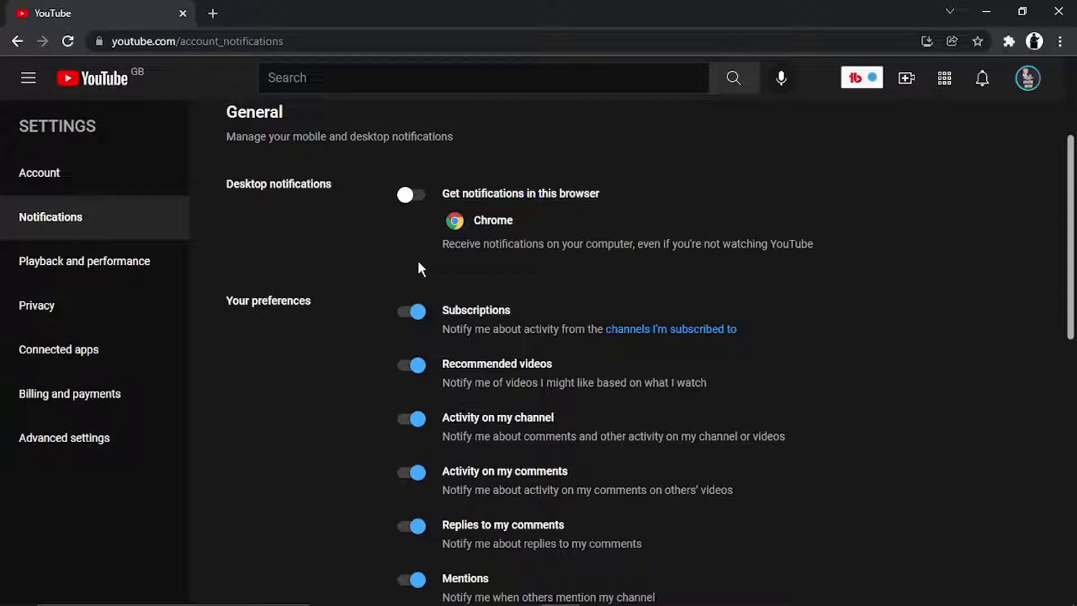
left_click(410, 196)
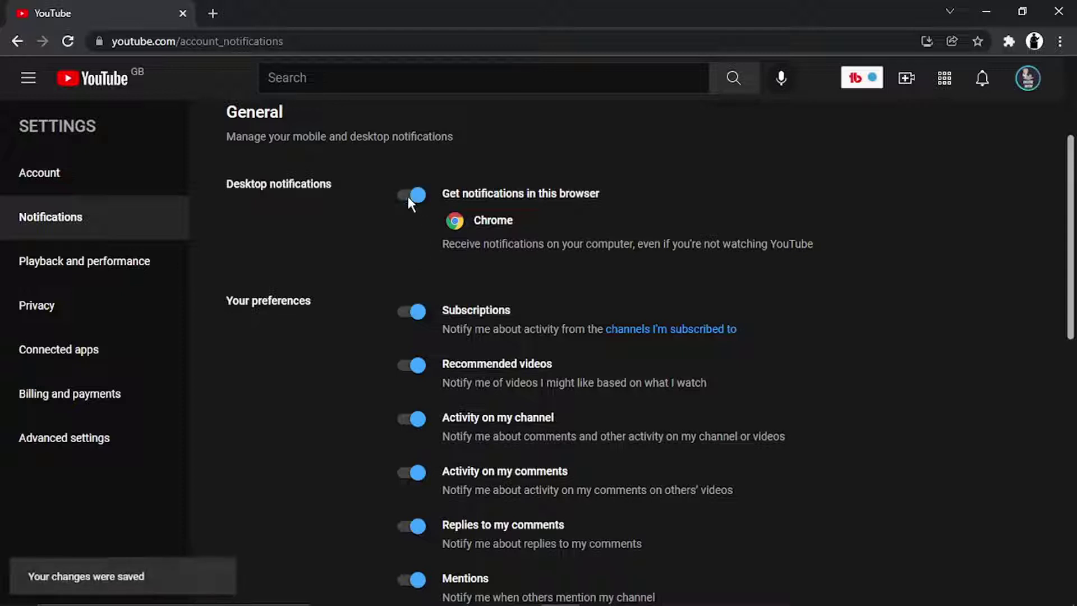
scroll(402, 221, "down", 2)
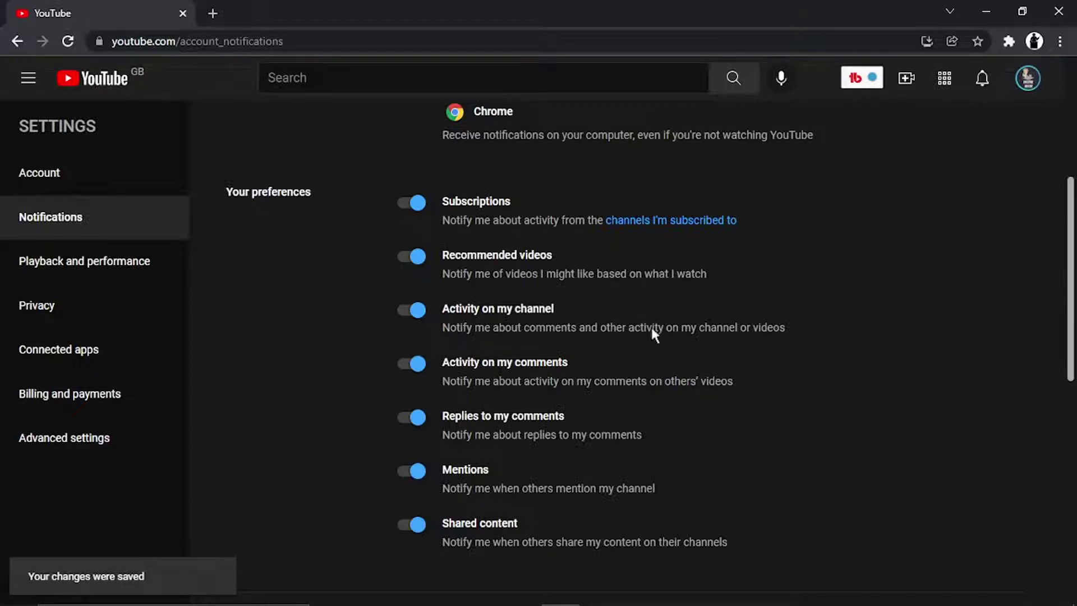
left_click_drag(1074, 223, 1075, 221)
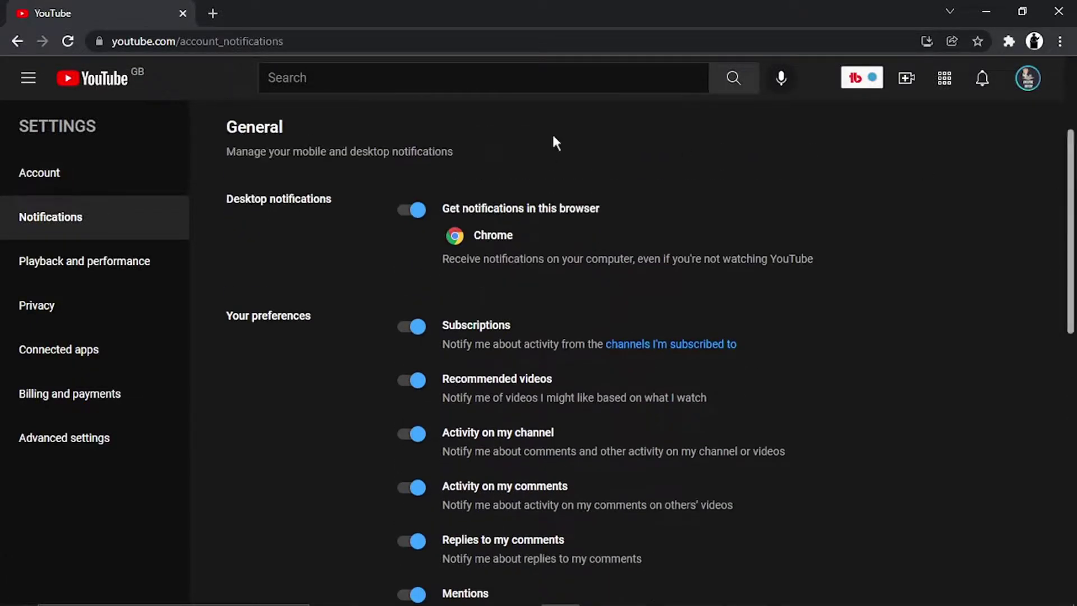
scroll(1067, 321, "down", 3)
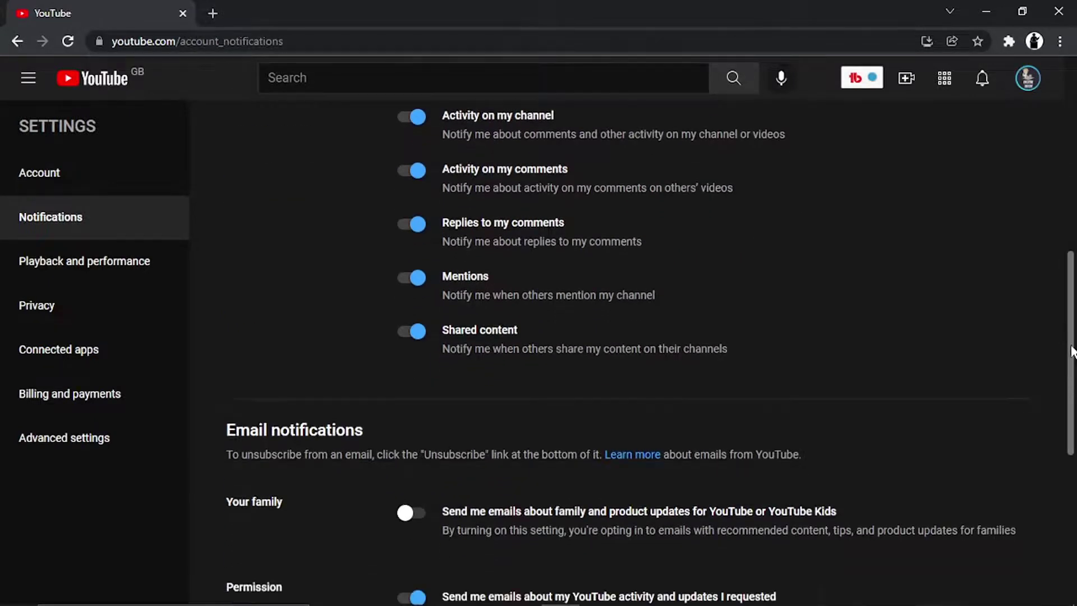
left_click_drag(1064, 320, 1070, 362)
scroll(651, 353, "down", 2)
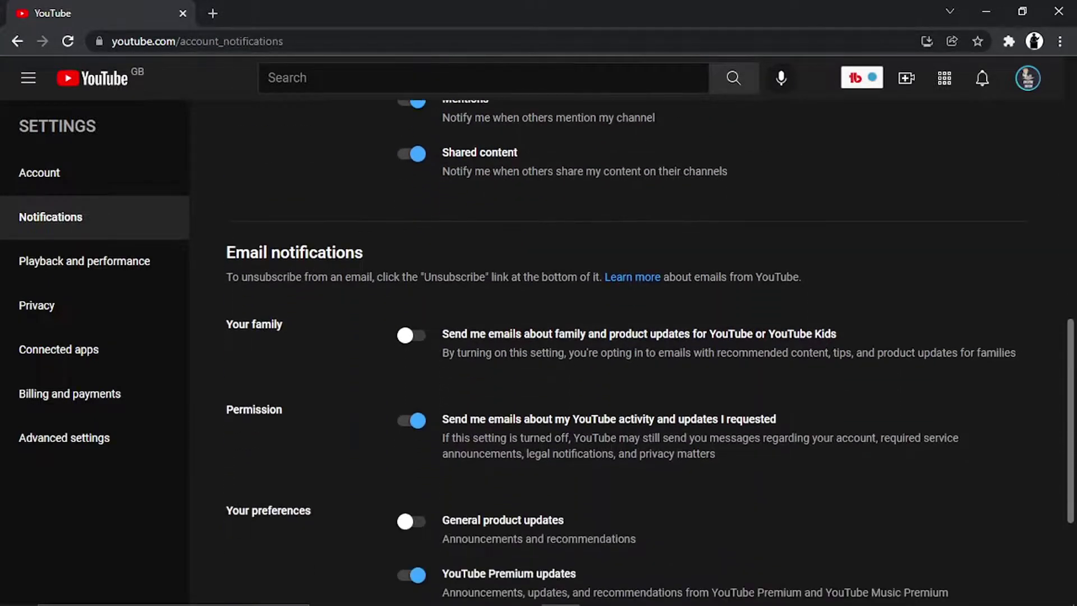
scroll(651, 354, "down", 1)
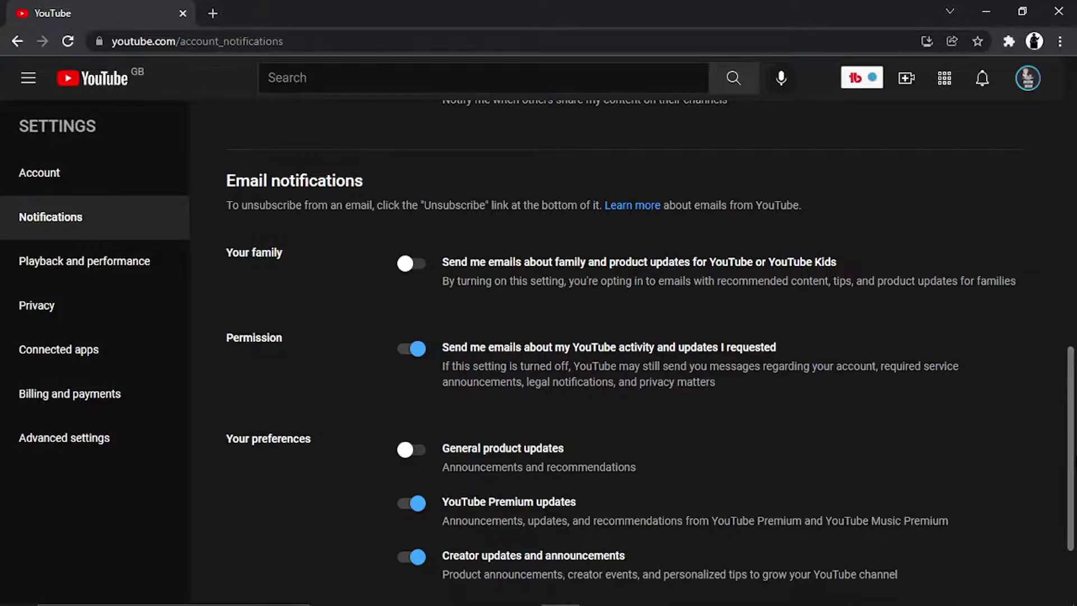
scroll(1068, 505, "down", 3)
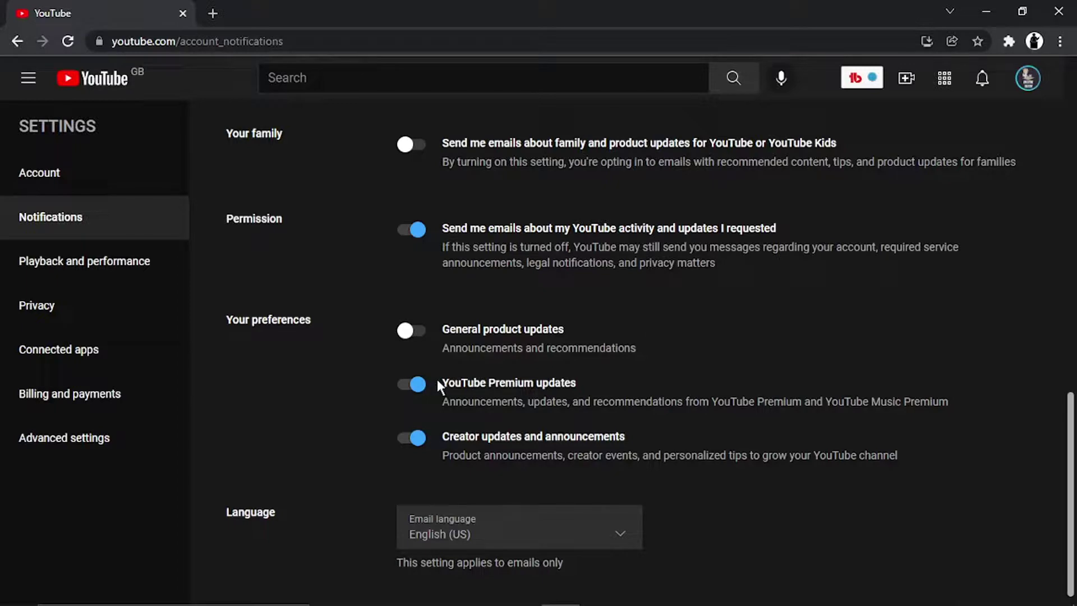
scroll(1071, 404, "up", 10)
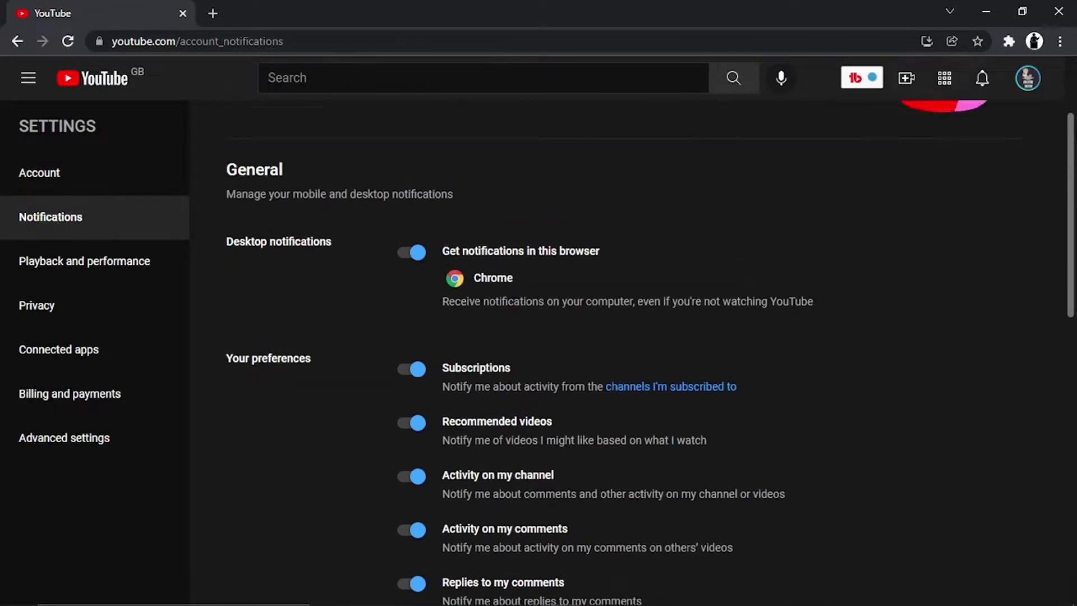
scroll(512, 192, "up", 2)
scroll(513, 193, "down", 1)
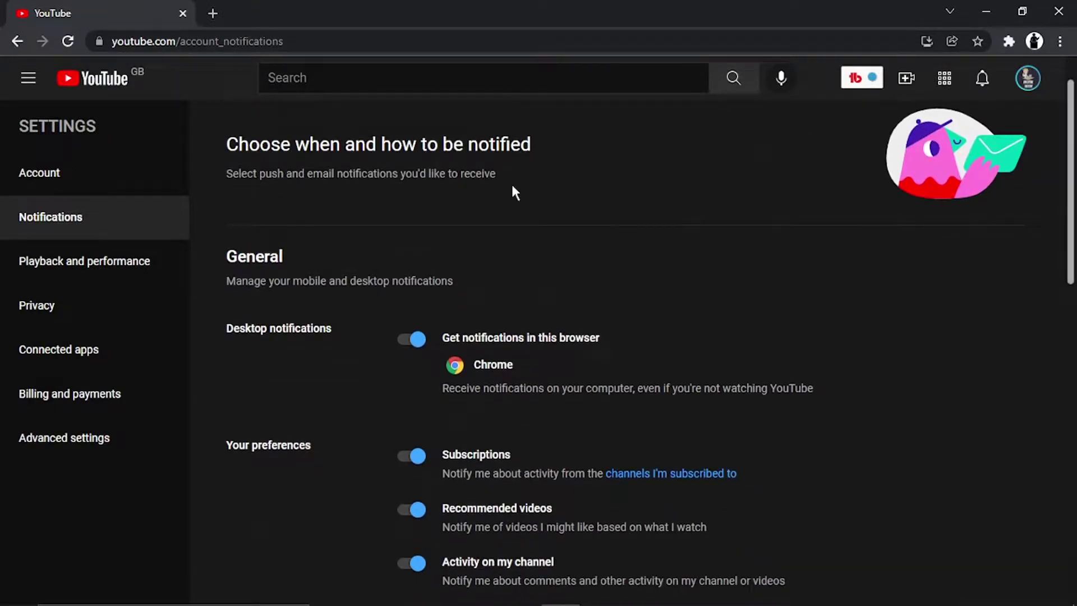
left_click(407, 340)
scroll(518, 342, "down", 2)
scroll(1051, 356, "down", 1)
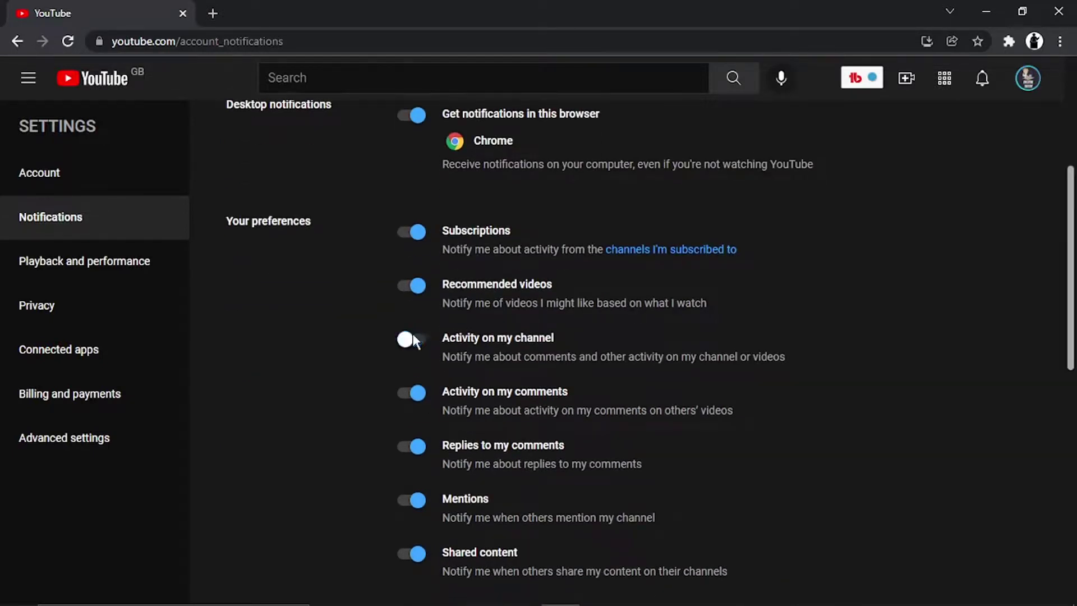
left_click(425, 394)
key("ctrl+a")
scroll(1061, 438, "down", 5)
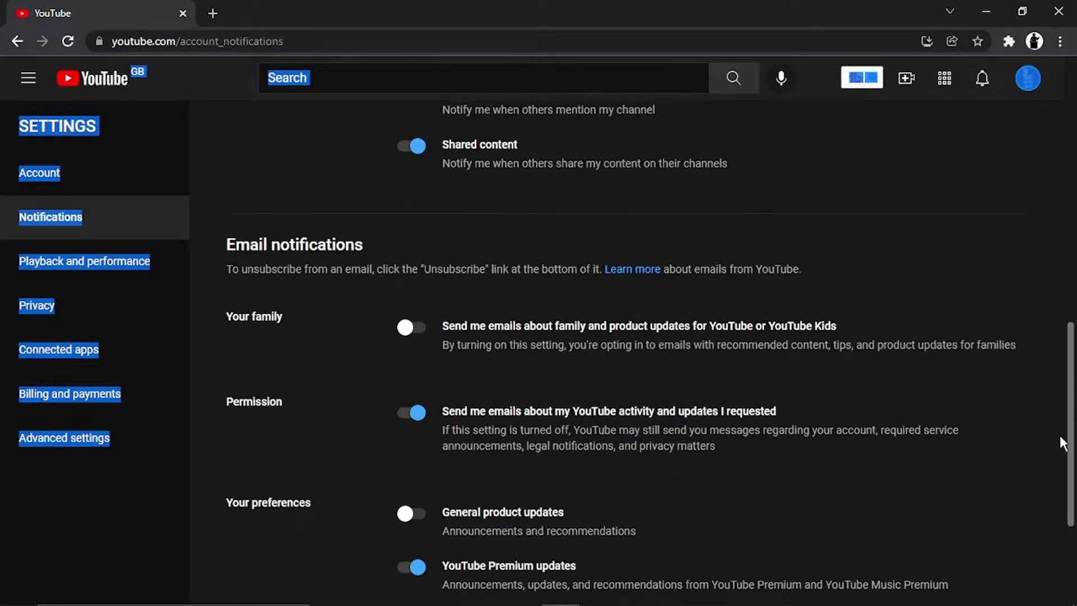
scroll(1061, 438, "down", 2)
key("Home")
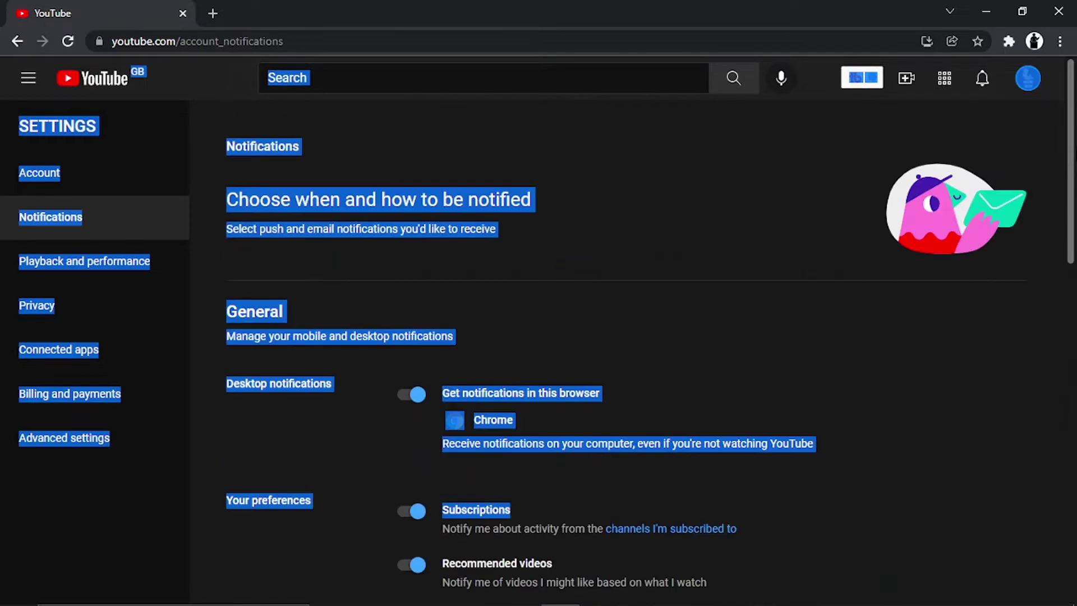
left_click(643, 245)
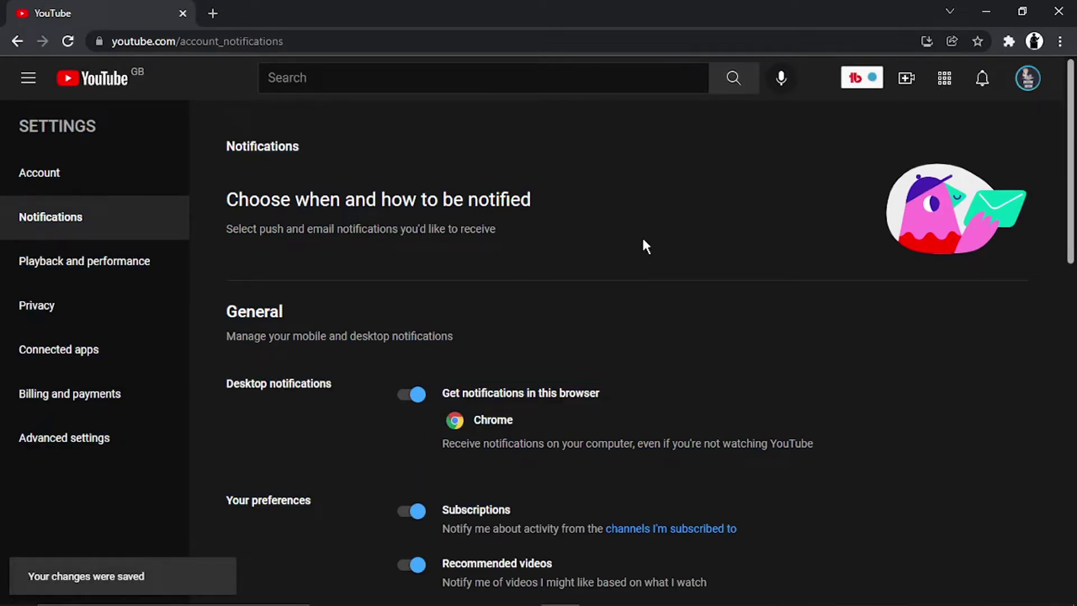